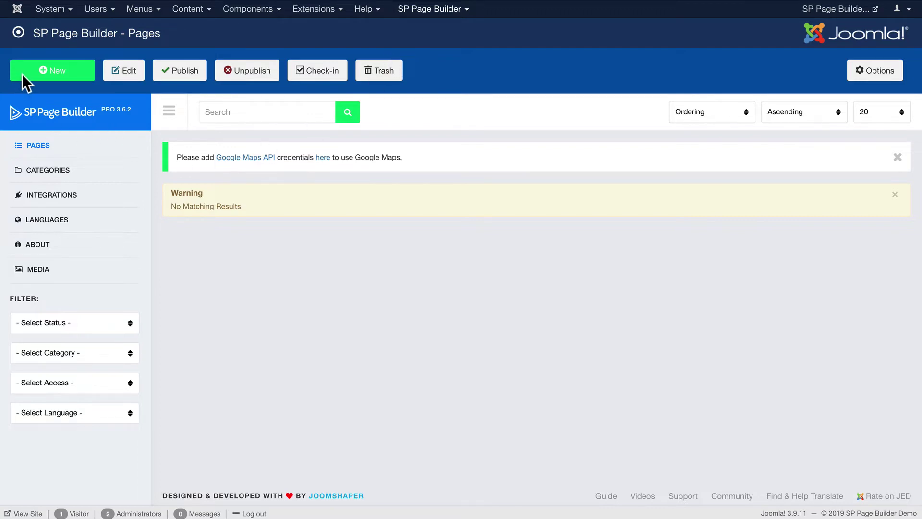
Start a new page and open the Hosting layout bundle from Page Templates.
{"action": "left_click", "coordinate": [56, 70]}
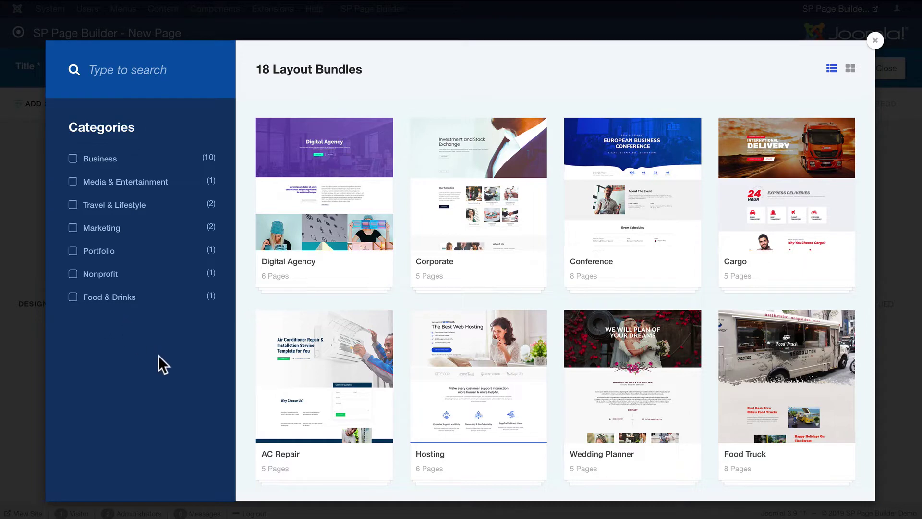
{"action": "left_click", "coordinate": [487, 347]}
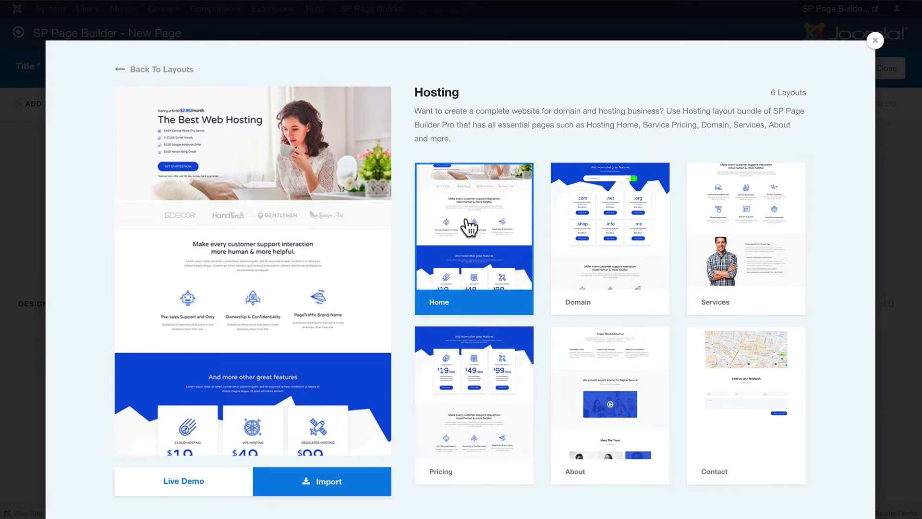
Import the Hosting Home layout, title the page 'Home' and save it.
{"action": "left_click", "coordinate": [327, 488]}
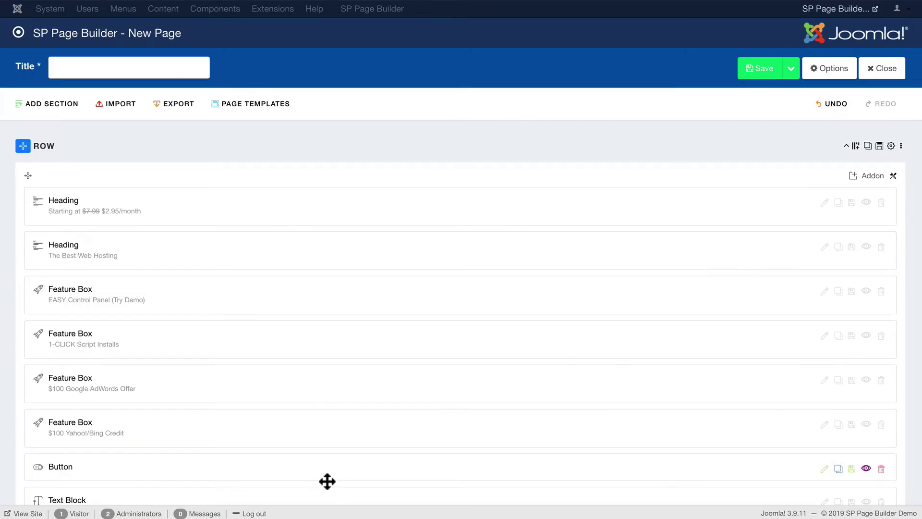
{"action": "left_click", "coordinate": [100, 71]}
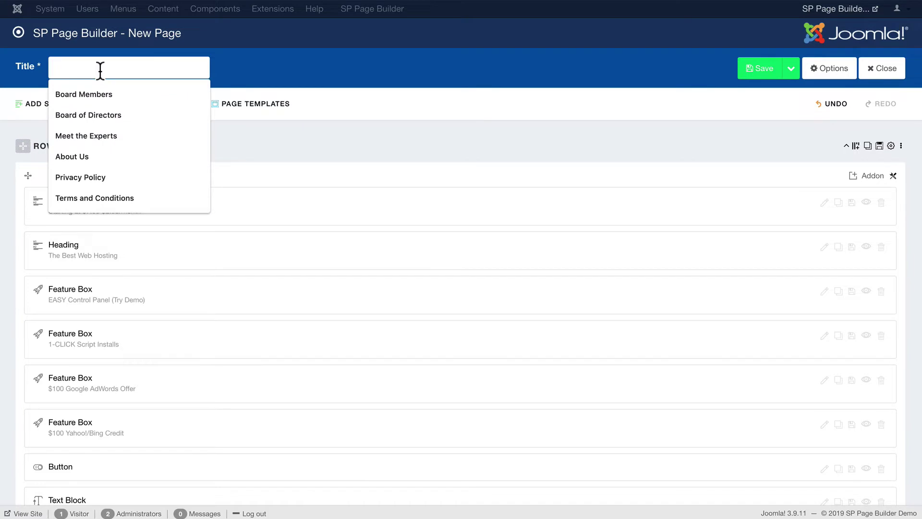
{"action": "type", "text": "Home"}
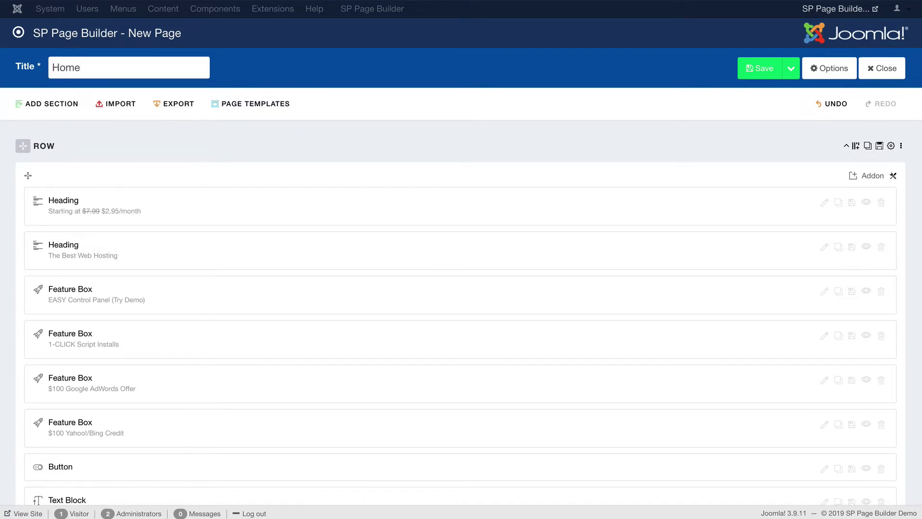
{"action": "left_click", "coordinate": [762, 77]}
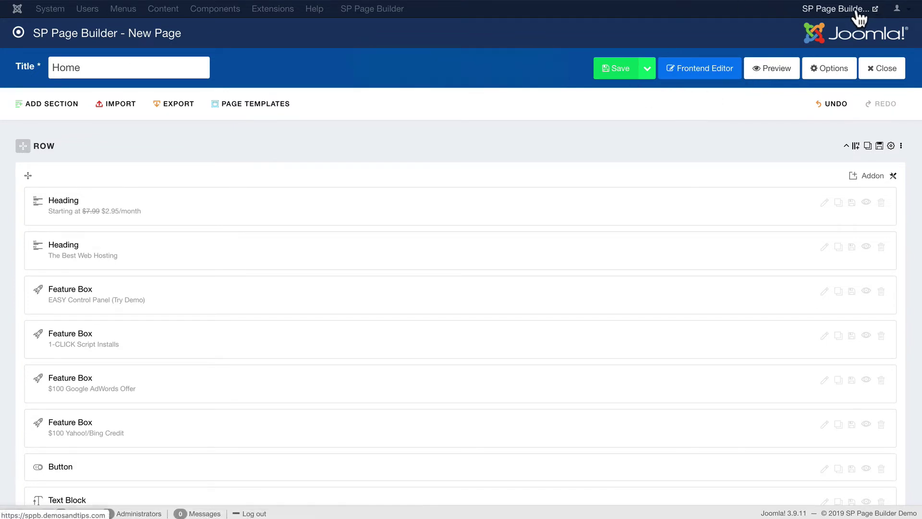
{"action": "left_click", "coordinate": [837, 10]}
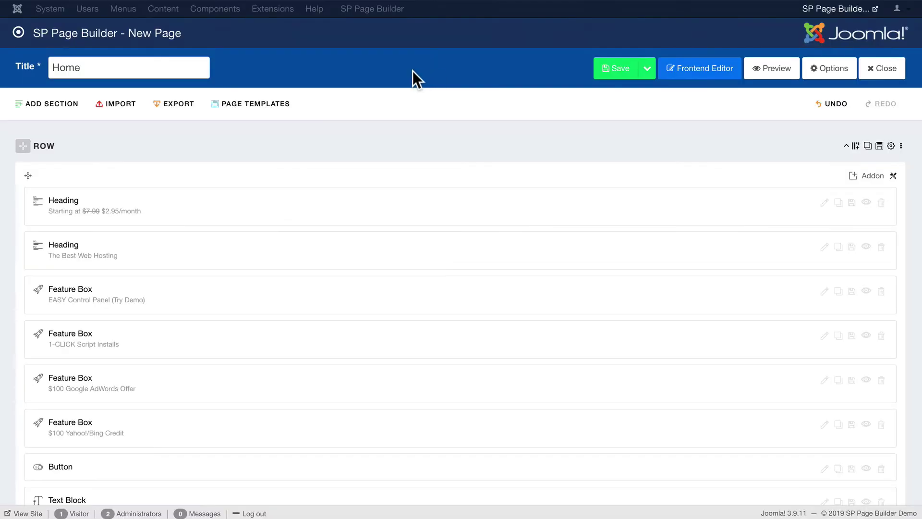
{"action": "scroll", "coordinate": [272, 171], "scroll_direction": "down", "scroll_amount": 10}
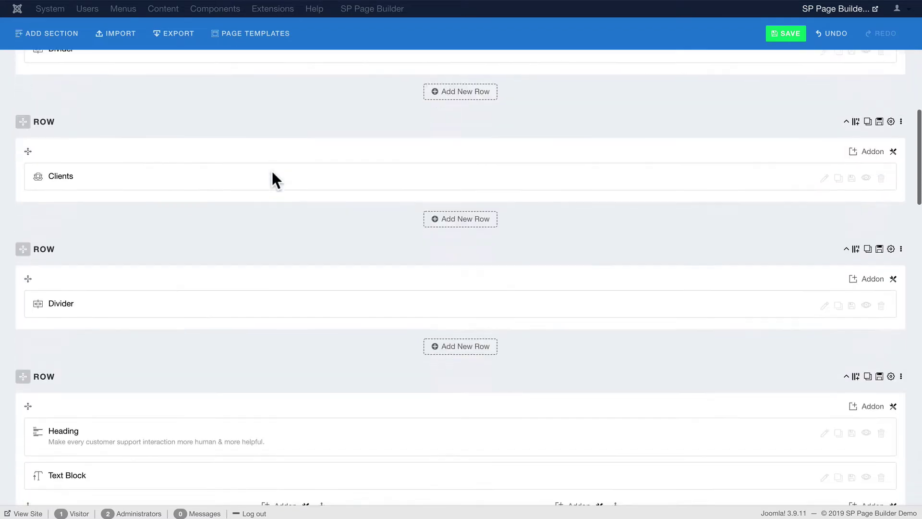
{"action": "scroll", "coordinate": [272, 173], "scroll_direction": "down", "scroll_amount": 3}
{"action": "scroll", "coordinate": [272, 178], "scroll_direction": "up", "scroll_amount": 15}
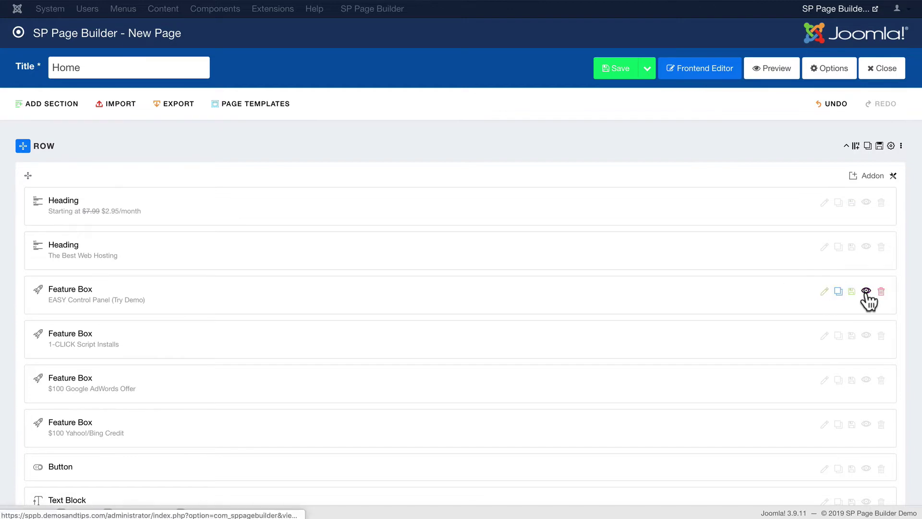
{"action": "left_click", "coordinate": [823, 292]}
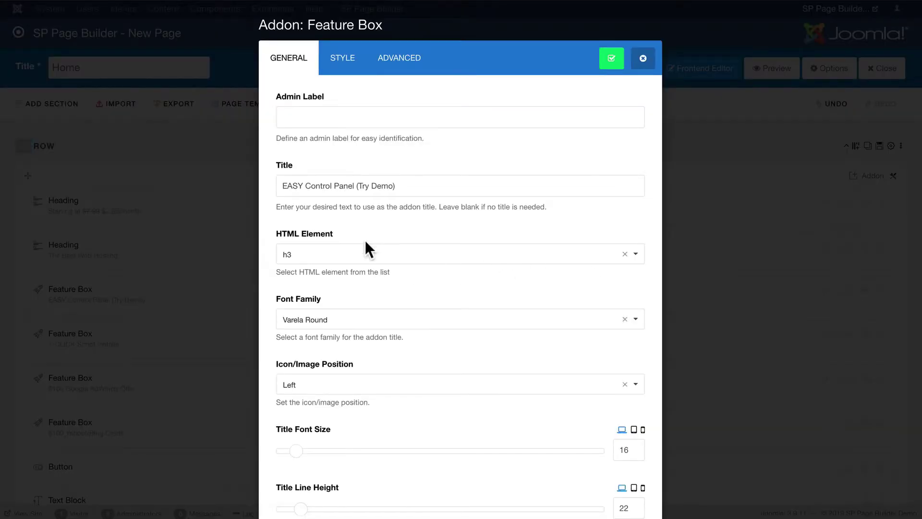
{"action": "scroll", "coordinate": [363, 455], "scroll_direction": "down", "scroll_amount": 4}
{"action": "scroll", "coordinate": [361, 454], "scroll_direction": "up", "scroll_amount": 4}
{"action": "left_click", "coordinate": [643, 58]}
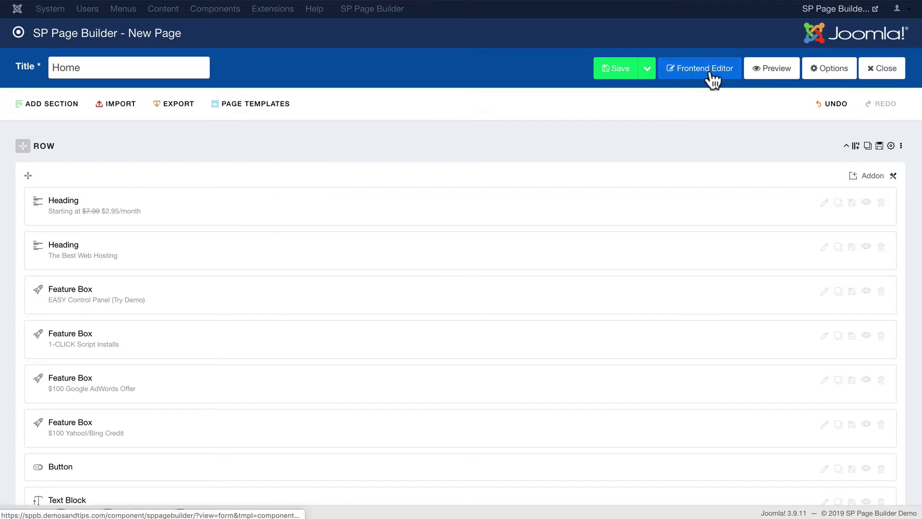
{"action": "left_click", "coordinate": [776, 70]}
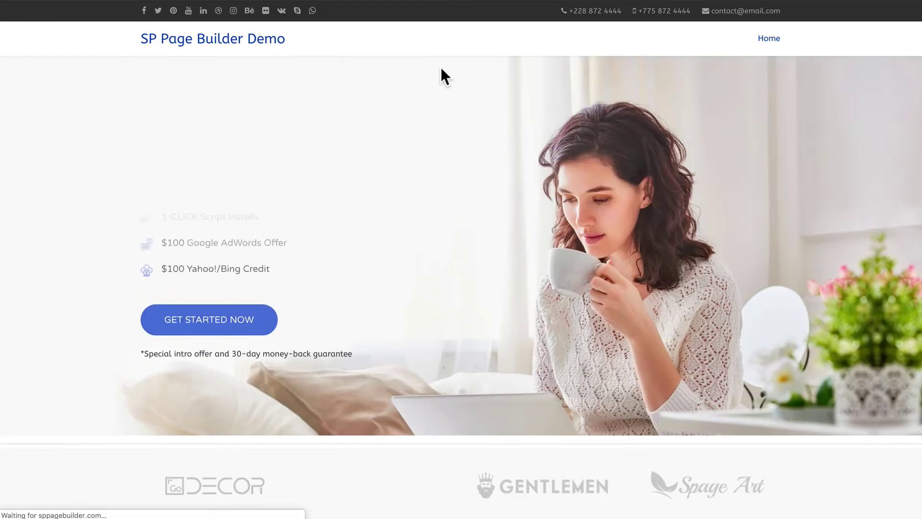
{"action": "scroll", "coordinate": [431, 94], "scroll_direction": "down", "scroll_amount": 15}
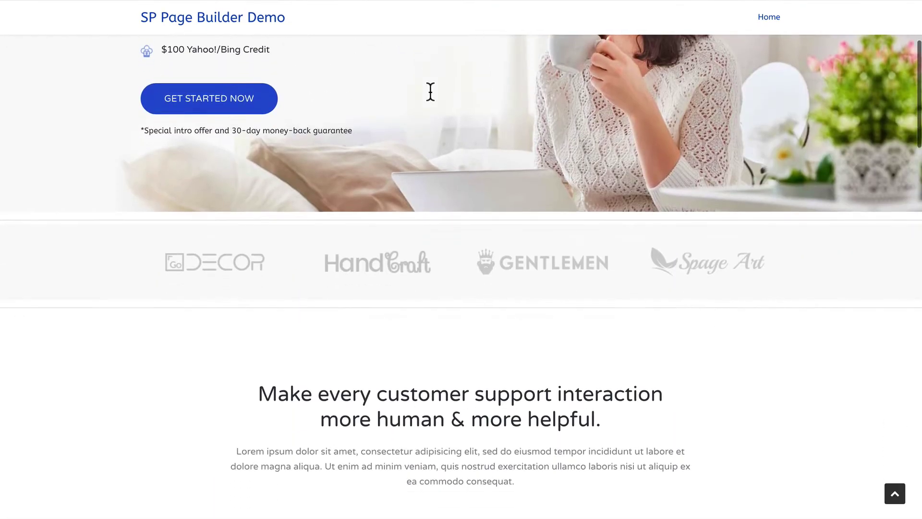
{"action": "scroll", "coordinate": [430, 90], "scroll_direction": "down", "scroll_amount": 20}
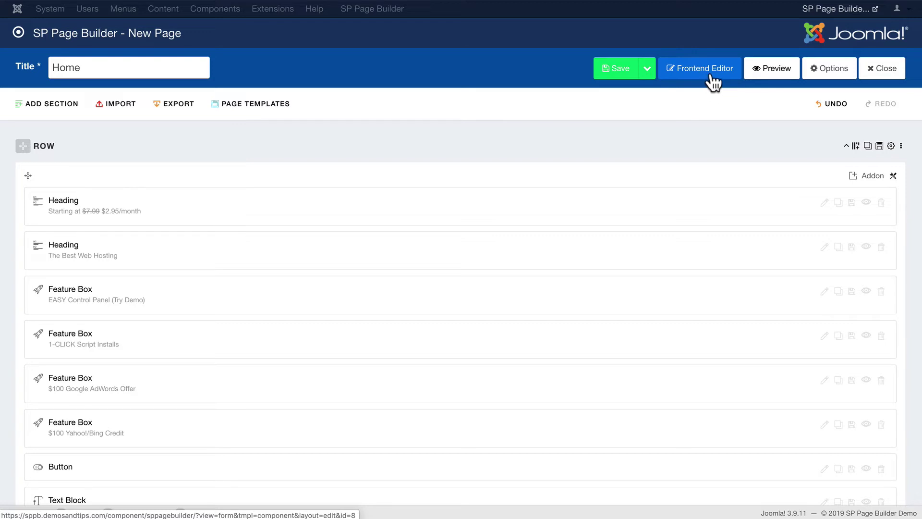
{"action": "left_click", "coordinate": [622, 73]}
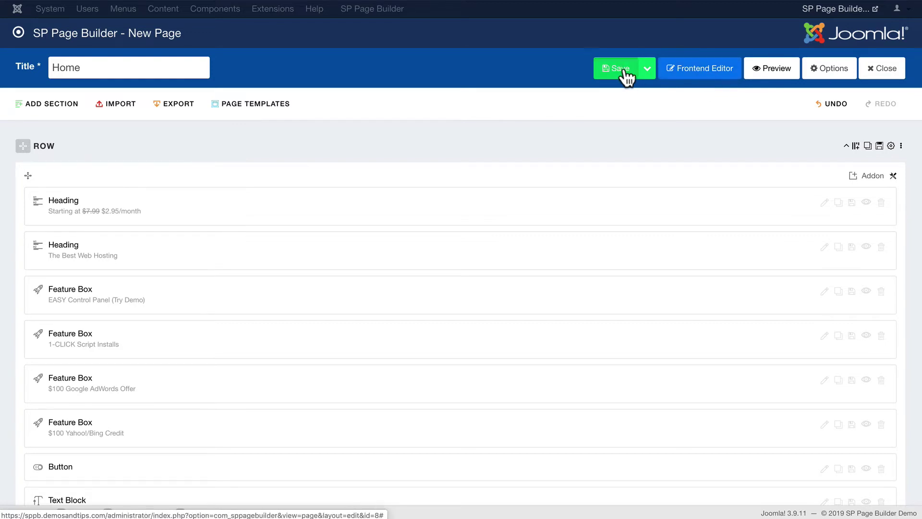
{"action": "left_click", "coordinate": [648, 73]}
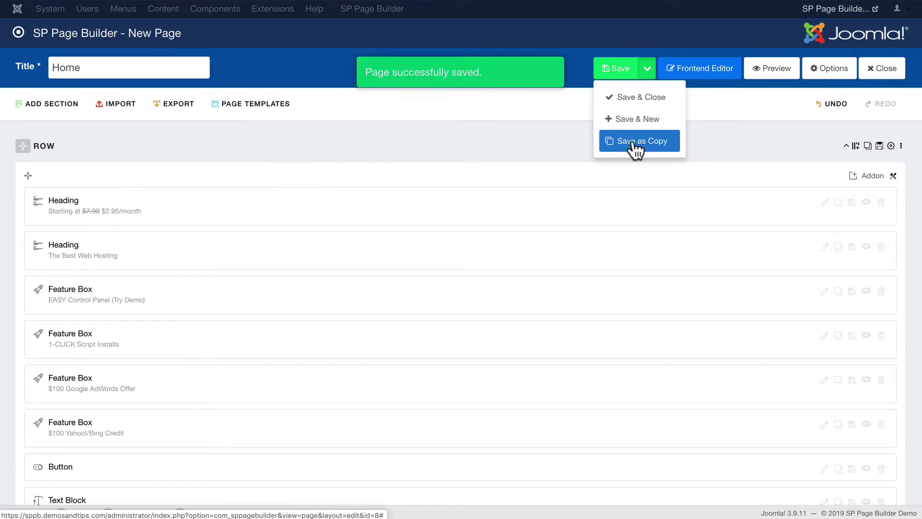
{"action": "left_click", "coordinate": [831, 68]}
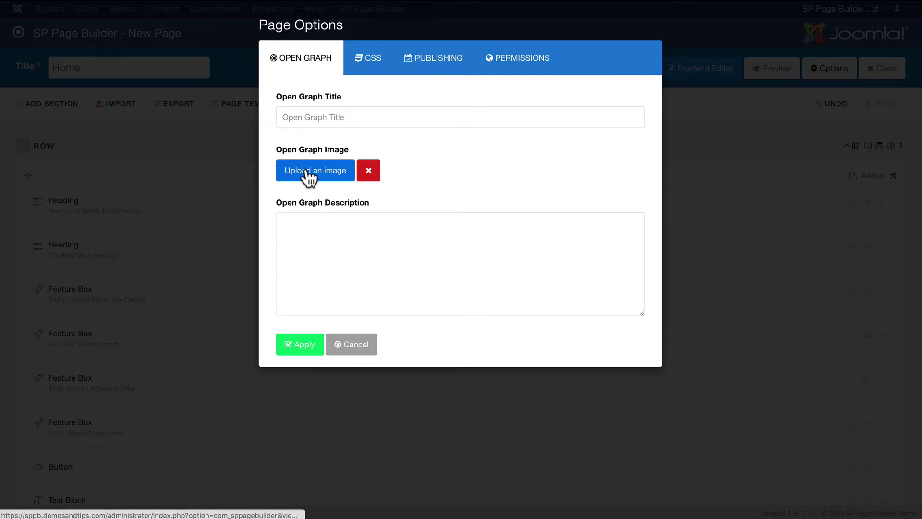
{"action": "left_click", "coordinate": [371, 60]}
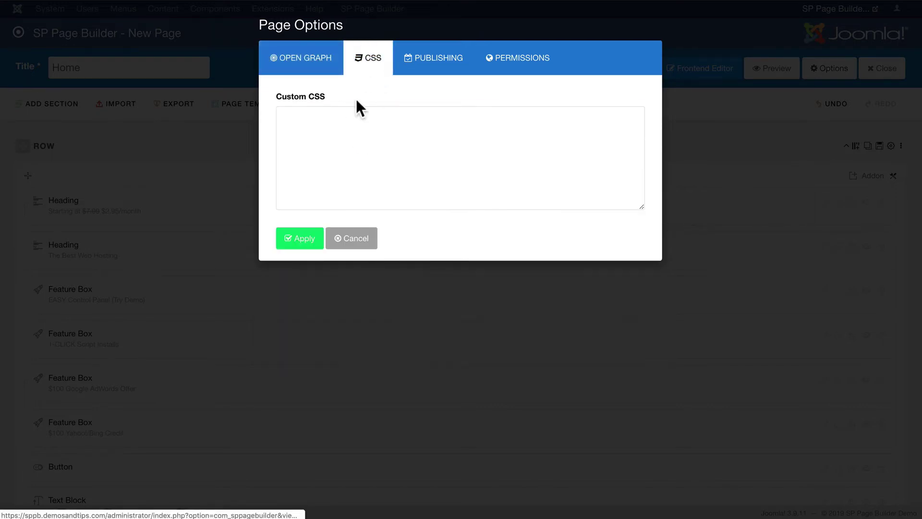
{"action": "left_click", "coordinate": [337, 143]}
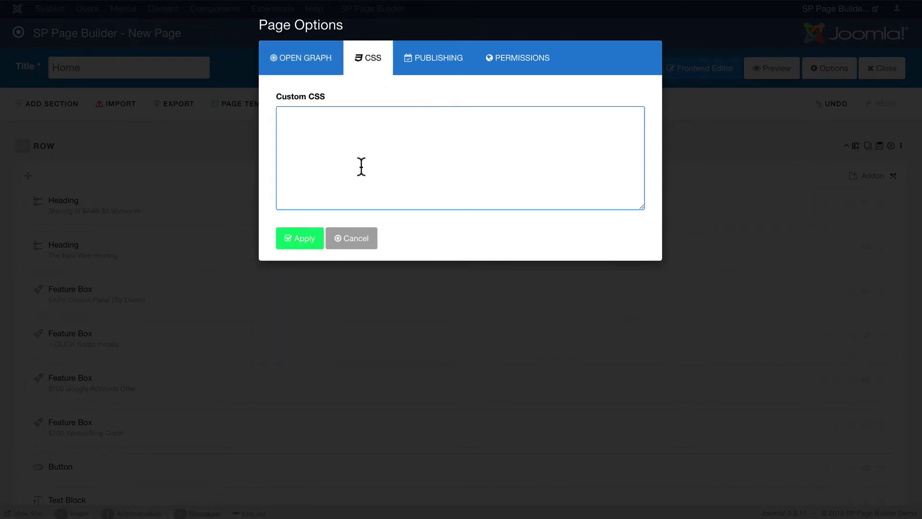
{"action": "left_click", "coordinate": [431, 61]}
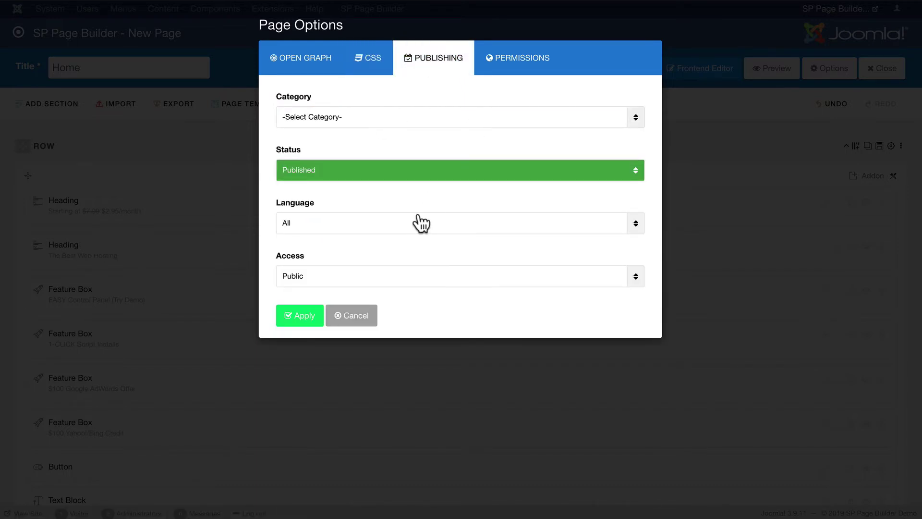
{"action": "left_click", "coordinate": [519, 63]}
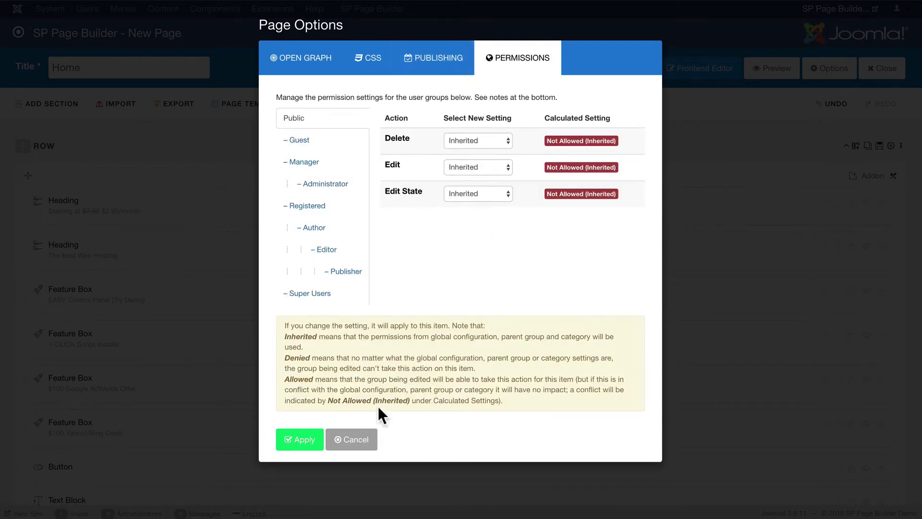
{"action": "left_click", "coordinate": [355, 441]}
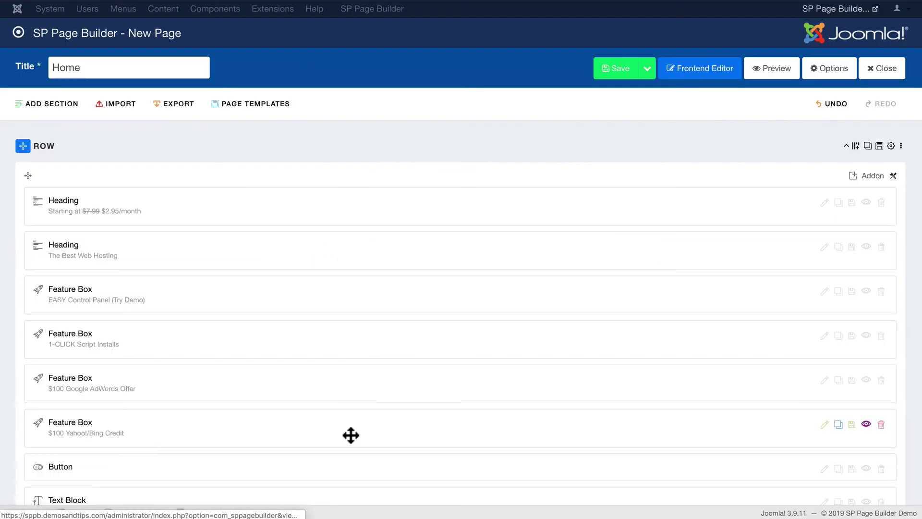
Leave the editor and open the Main Menu's Home item for editing.
{"action": "left_click", "coordinate": [885, 71]}
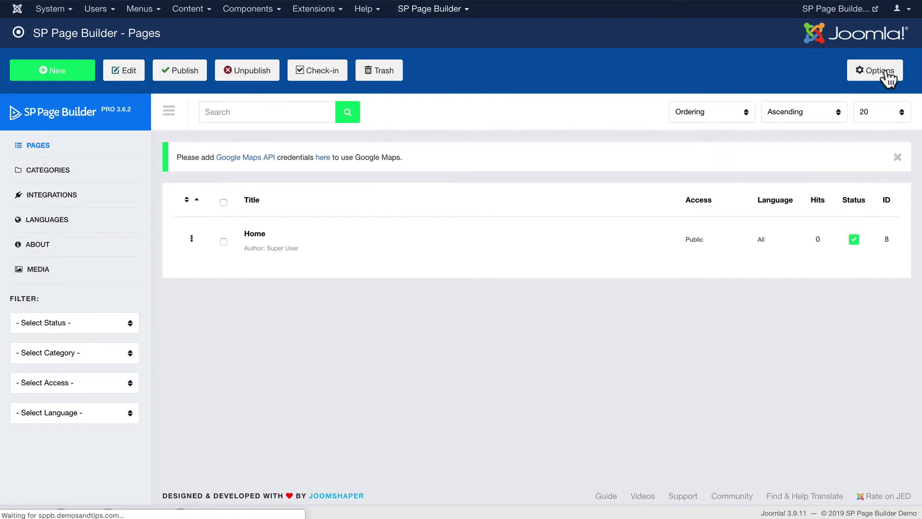
{"action": "left_click", "coordinate": [137, 9]}
{"action": "left_click", "coordinate": [143, 87]}
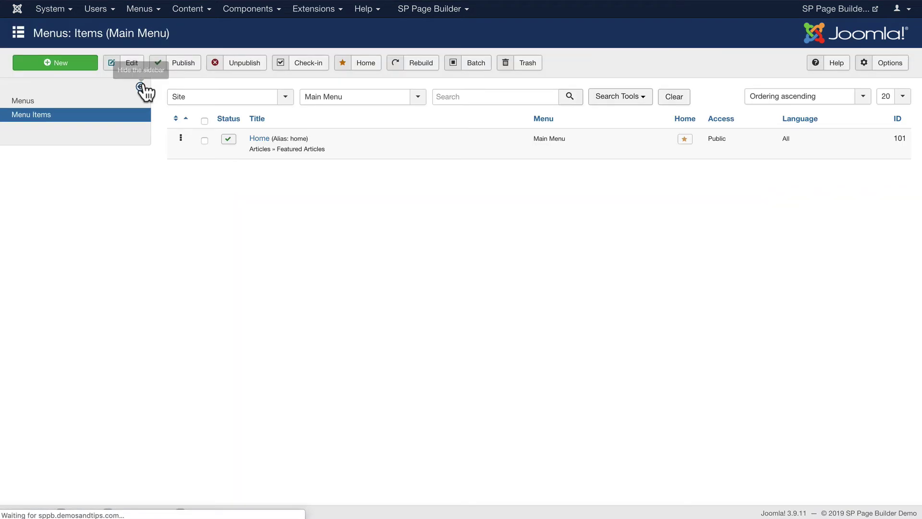
{"action": "left_click", "coordinate": [261, 139]}
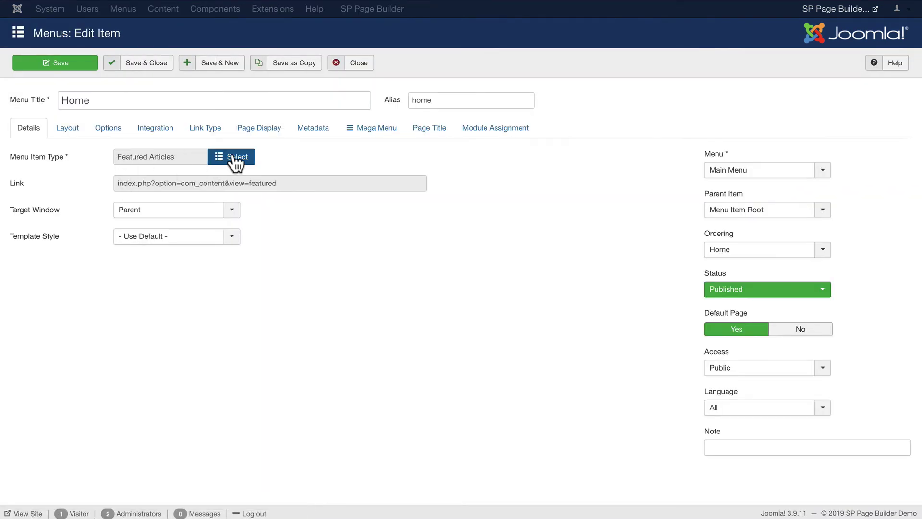
Link the Home menu item to the SP Page Builder 'Home' page and save it.
{"action": "left_click", "coordinate": [236, 159]}
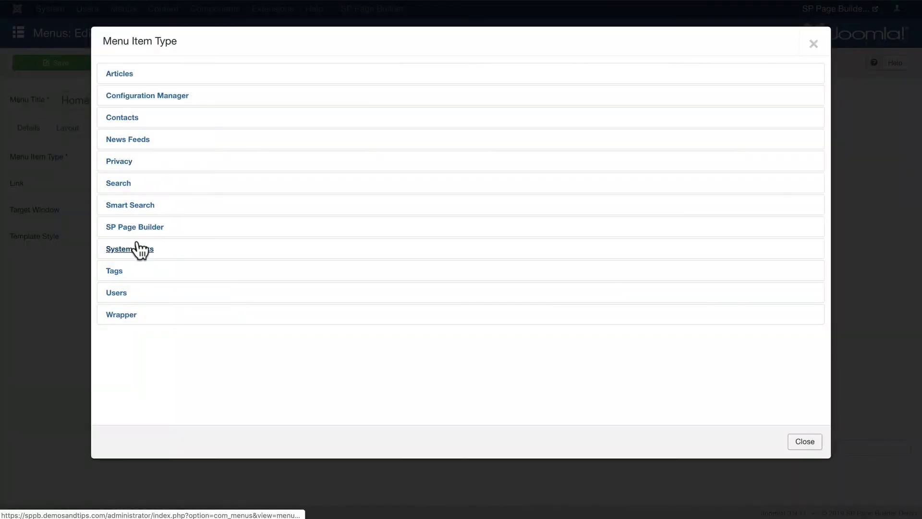
{"action": "left_click", "coordinate": [131, 230]}
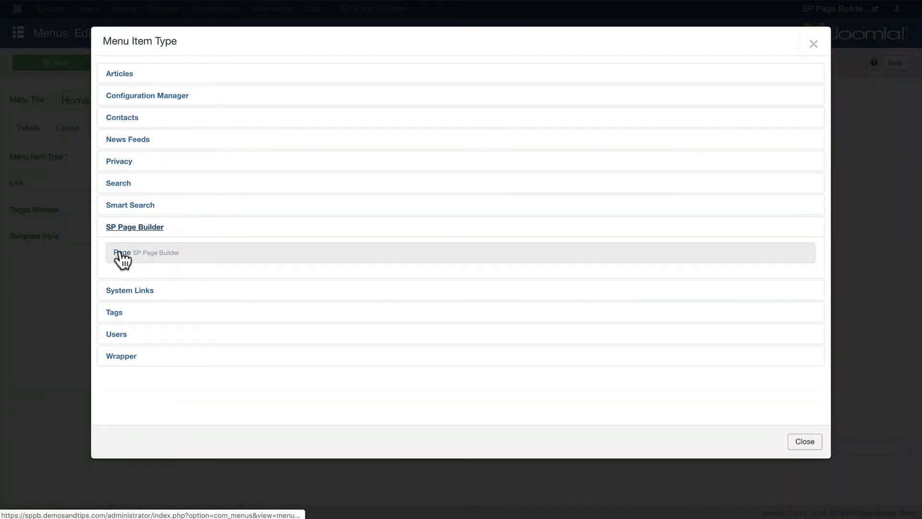
{"action": "left_click", "coordinate": [121, 261]}
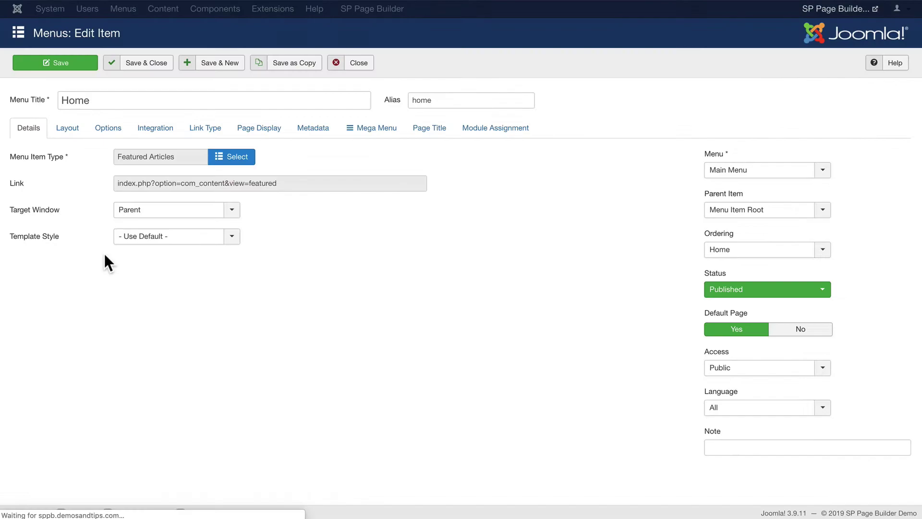
{"action": "left_click", "coordinate": [232, 182]}
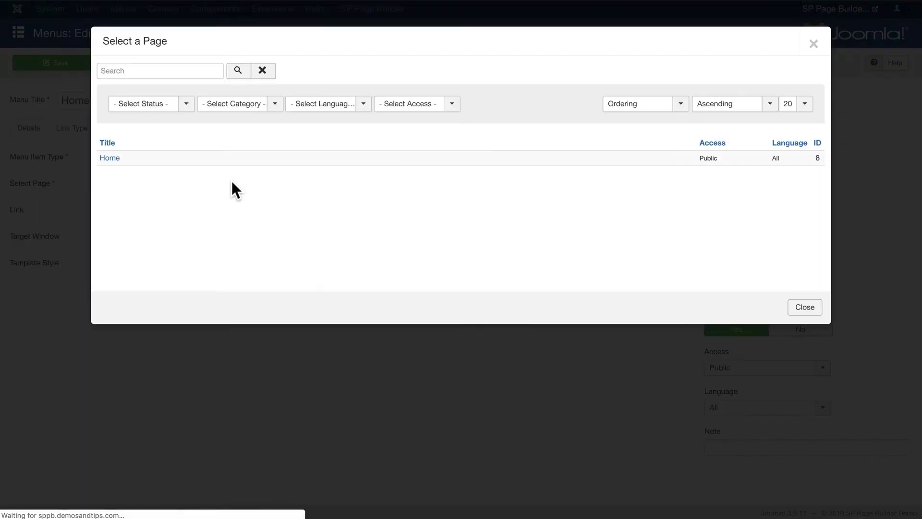
{"action": "left_click", "coordinate": [110, 158]}
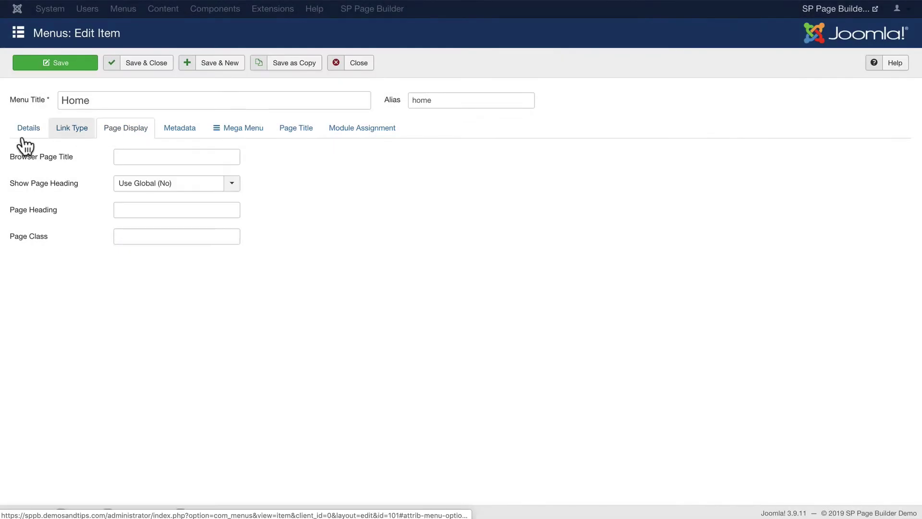
{"action": "mouse_move", "coordinate": [16, 190]}
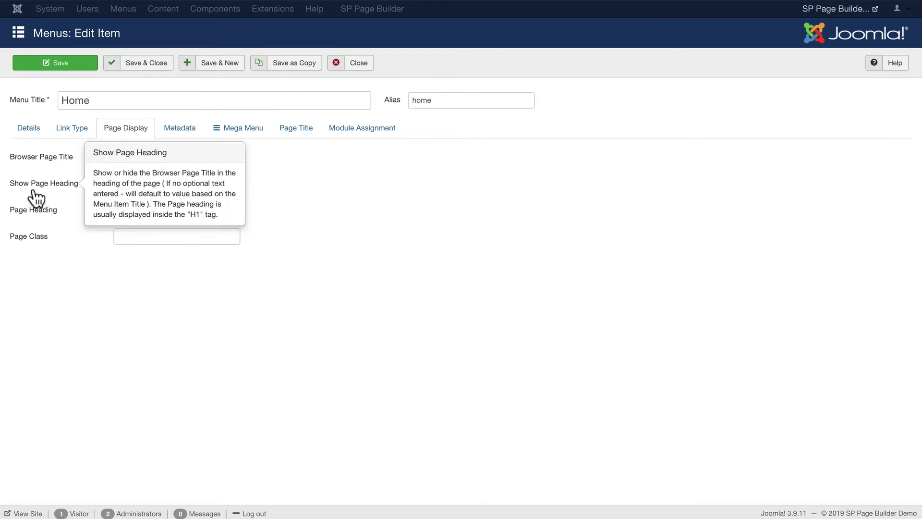
{"action": "left_click", "coordinate": [122, 67]}
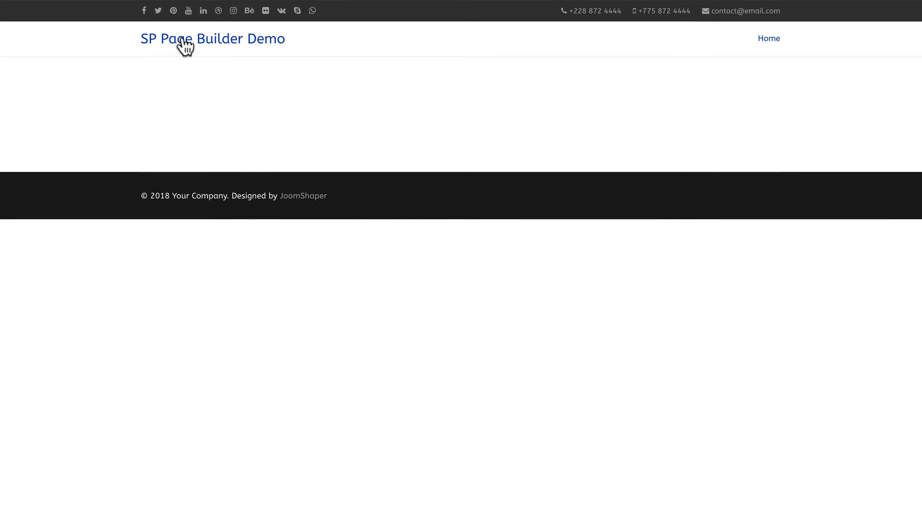
Open the live site, scroll through the Hosting Home page, and reload it.
{"action": "left_click", "coordinate": [179, 40]}
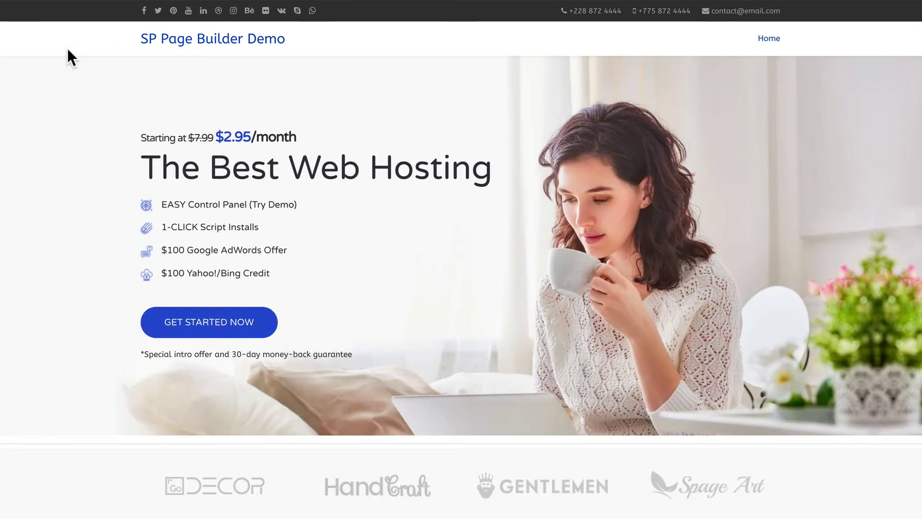
{"action": "scroll", "coordinate": [65, 72], "scroll_direction": "down", "scroll_amount": 10}
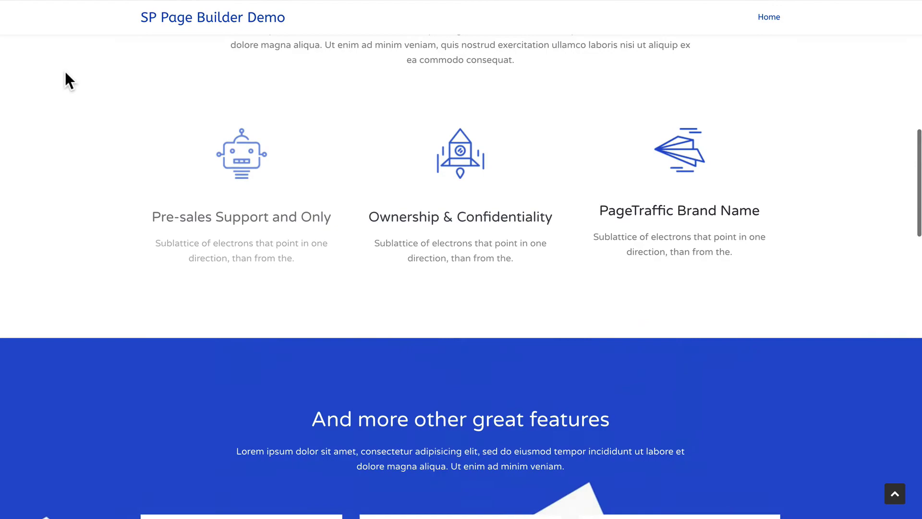
{"action": "scroll", "coordinate": [66, 73], "scroll_direction": "down", "scroll_amount": 15}
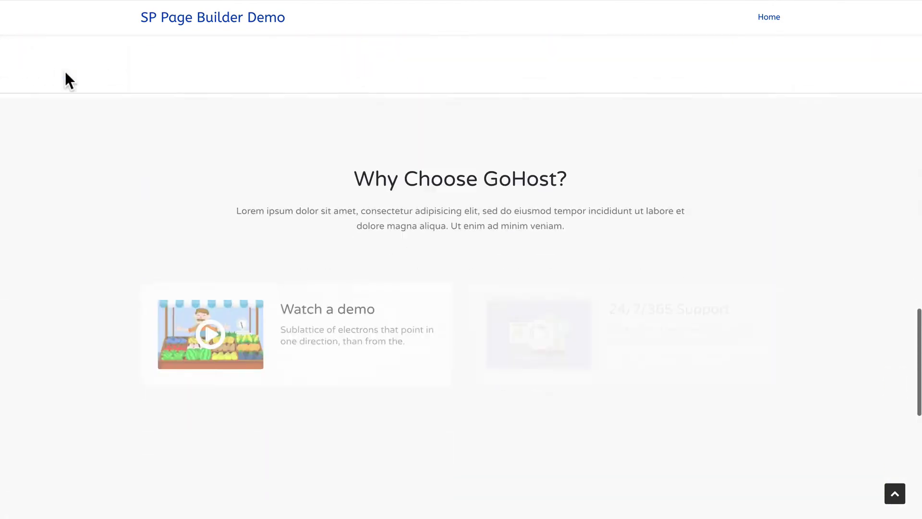
{"action": "scroll", "coordinate": [66, 73], "scroll_direction": "down", "scroll_amount": 10}
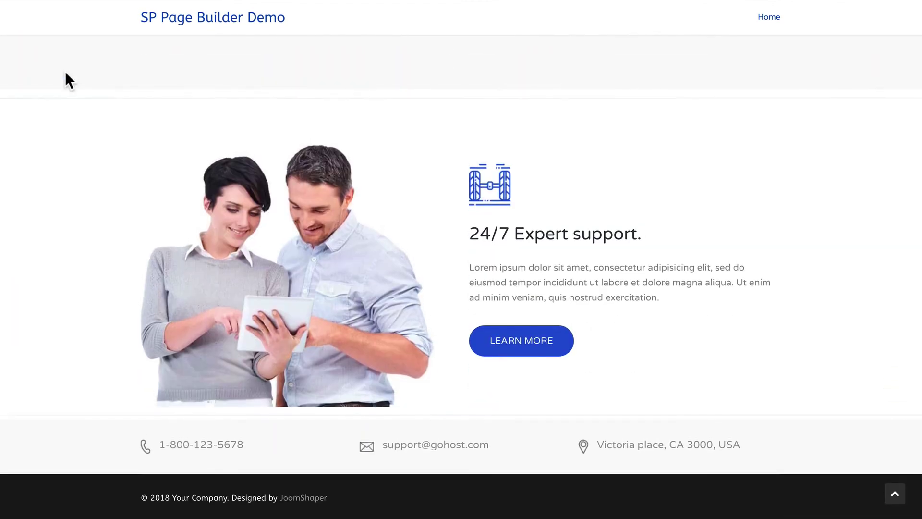
{"action": "key", "text": "Home"}
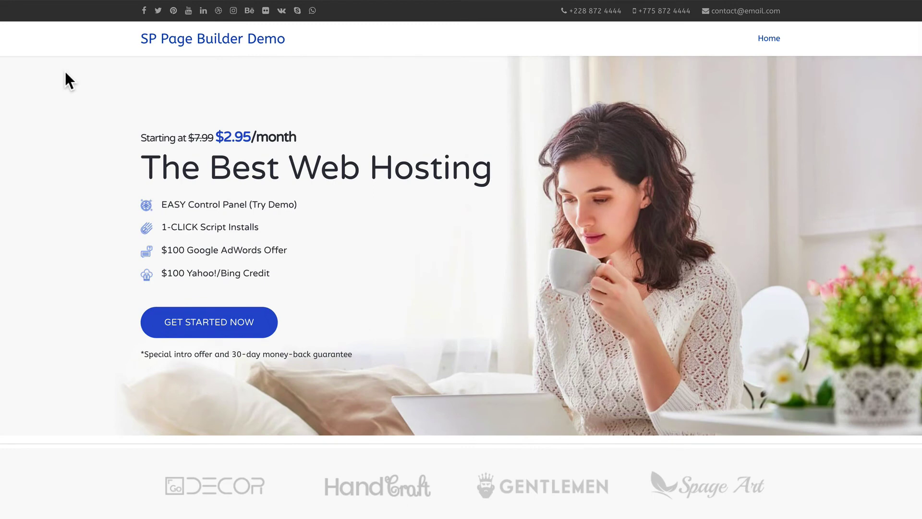
{"action": "key", "text": "F5"}
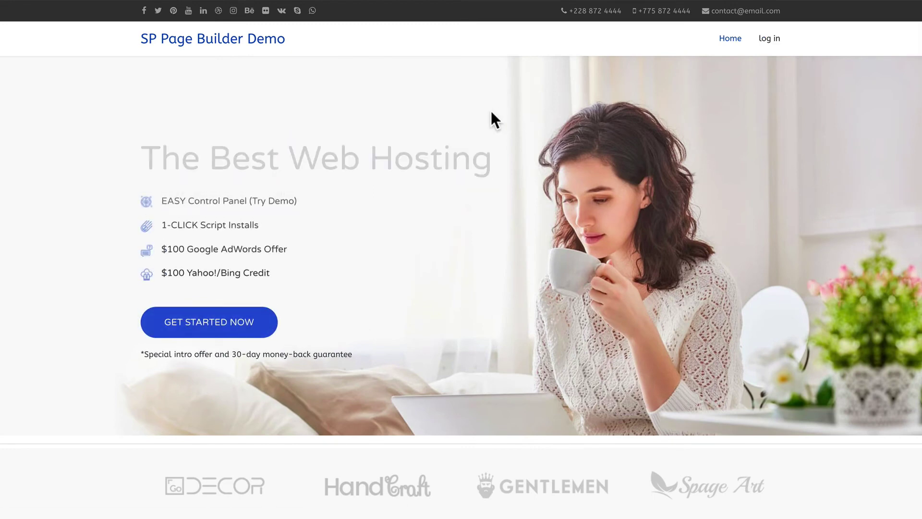
Log in on the site frontend and return to the Home page.
{"action": "left_click", "coordinate": [767, 42]}
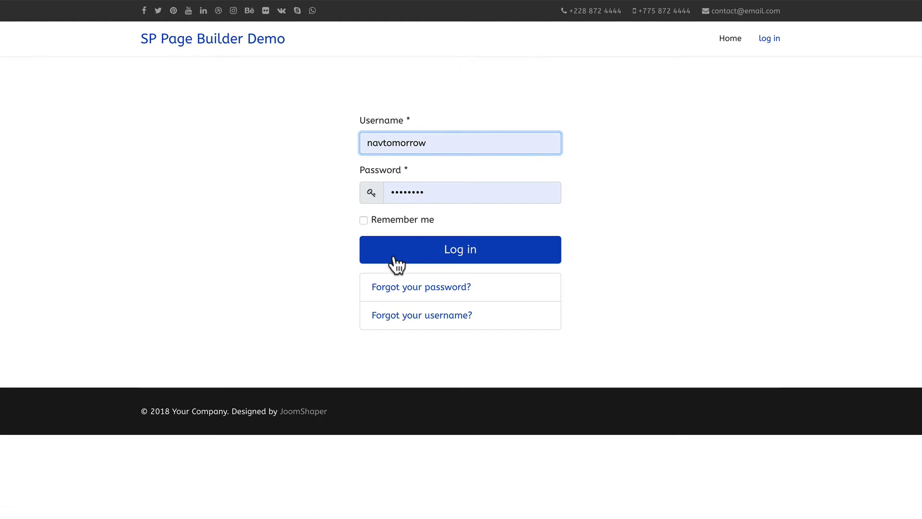
{"action": "left_click", "coordinate": [435, 253]}
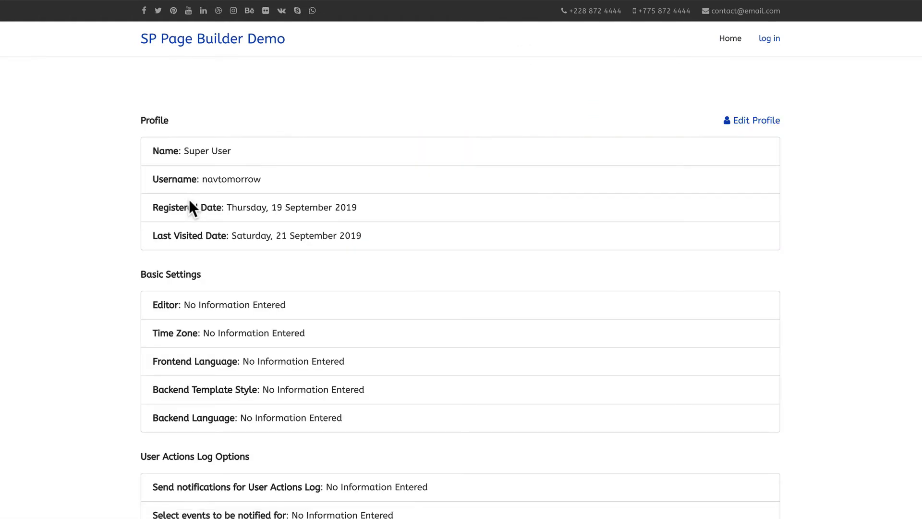
{"action": "left_click", "coordinate": [190, 43]}
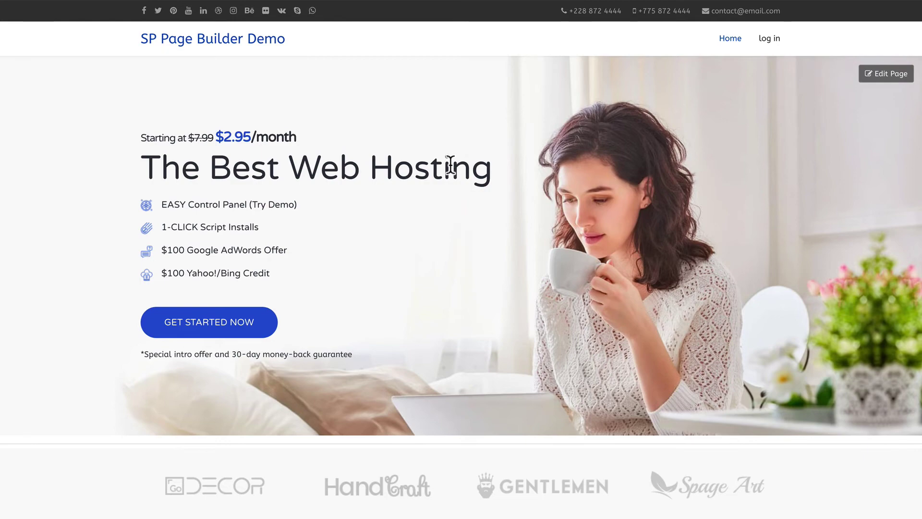
From the frontend editor's Pages list, start a new page titled 'Hosting'.
{"action": "left_click", "coordinate": [888, 76]}
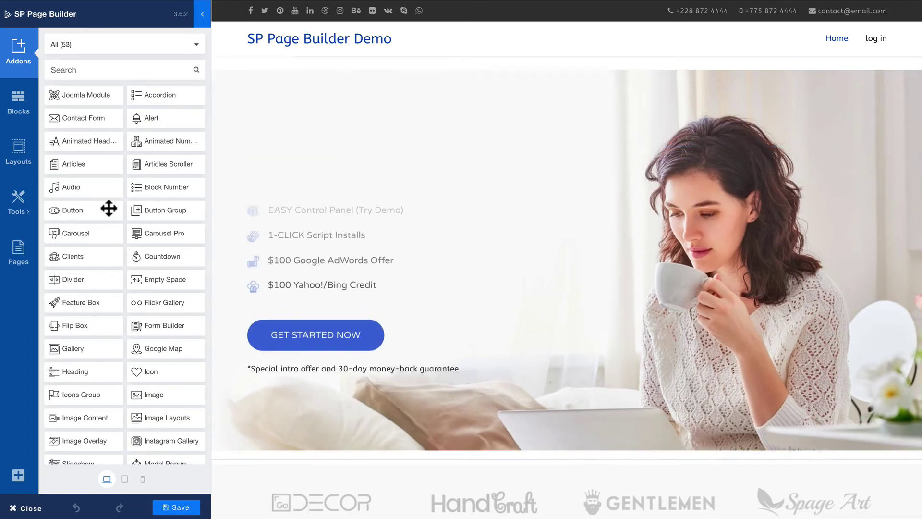
{"action": "left_click", "coordinate": [19, 256]}
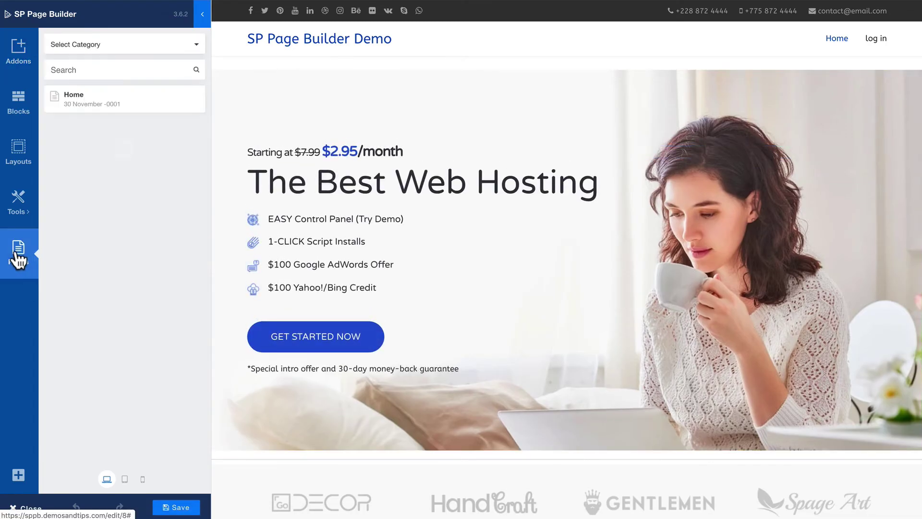
{"action": "left_click", "coordinate": [18, 478]}
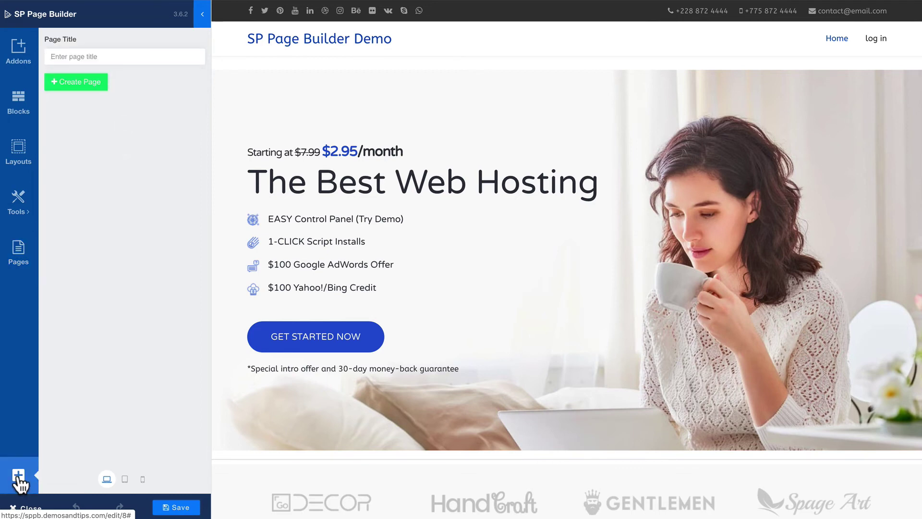
{"action": "left_click", "coordinate": [67, 57]}
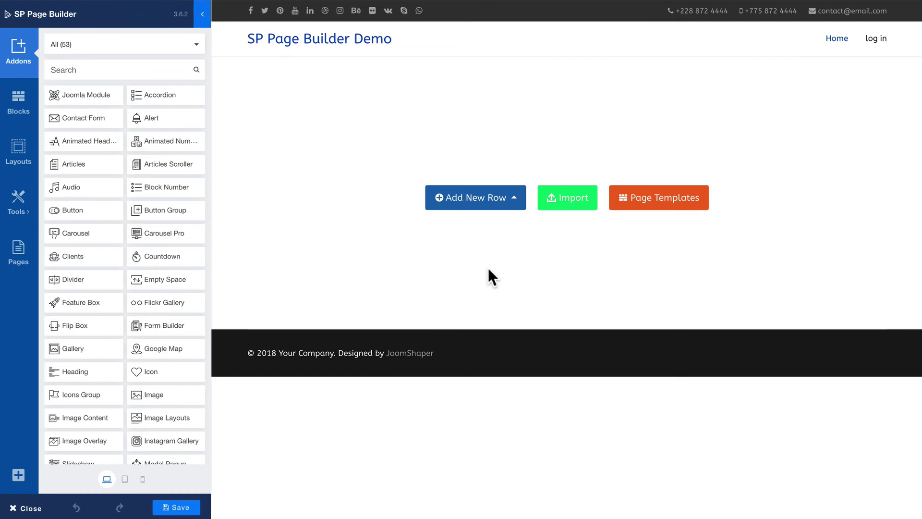
Import the Hosting bundle's Pricing layout with $19, $49 and $99 plans.
{"action": "left_click", "coordinate": [656, 196]}
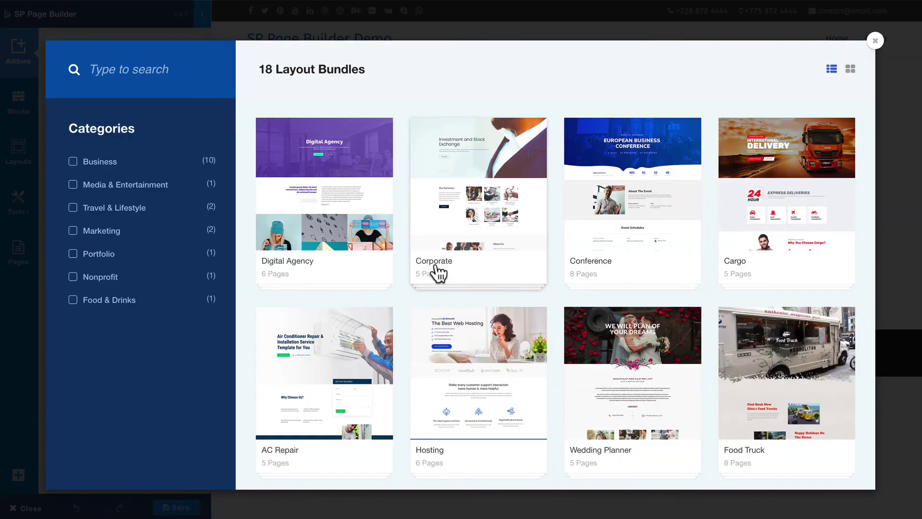
{"action": "scroll", "coordinate": [439, 273], "scroll_direction": "down", "scroll_amount": 2}
{"action": "left_click", "coordinate": [485, 274]}
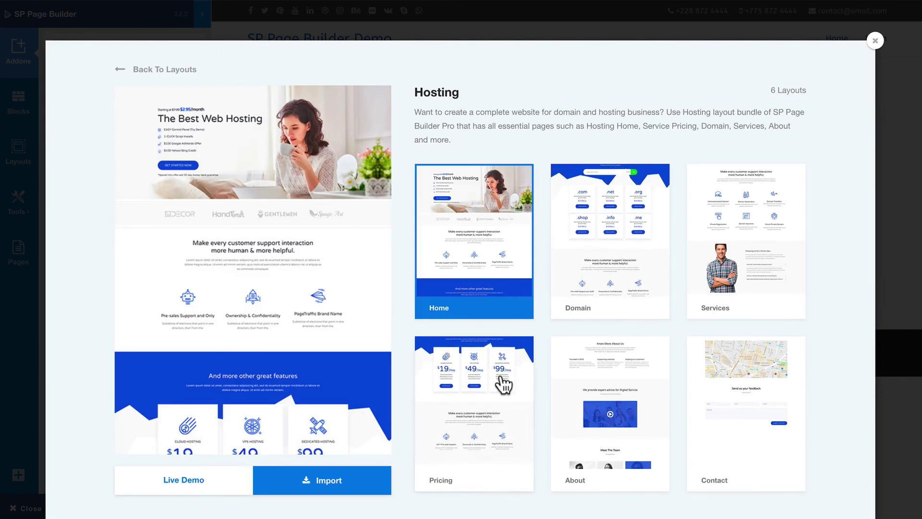
{"action": "left_click", "coordinate": [480, 387]}
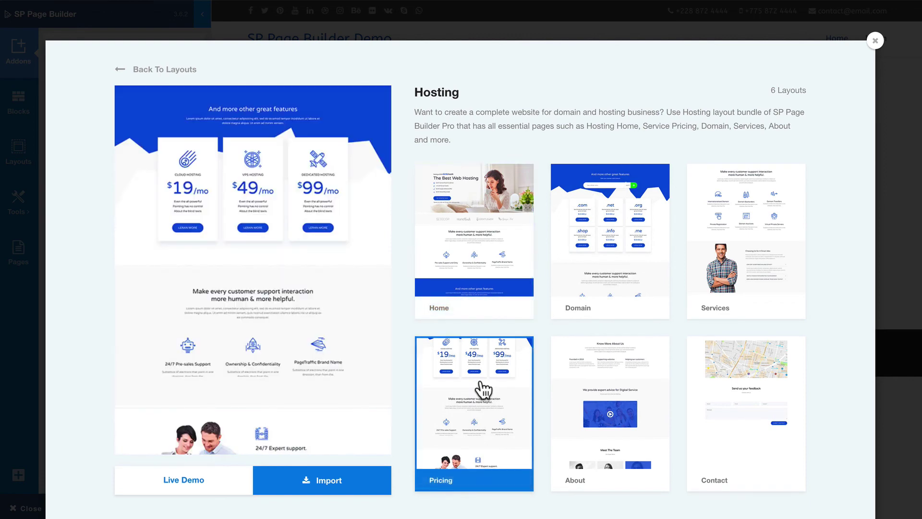
{"action": "left_click", "coordinate": [318, 480]}
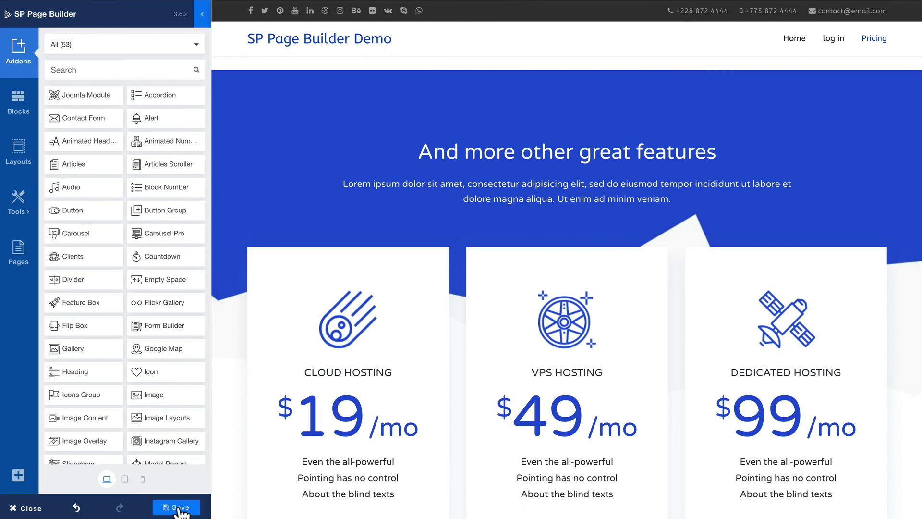
Save the page and add it to the Main Menu titled 'Pricing'.
{"action": "left_click", "coordinate": [181, 510]}
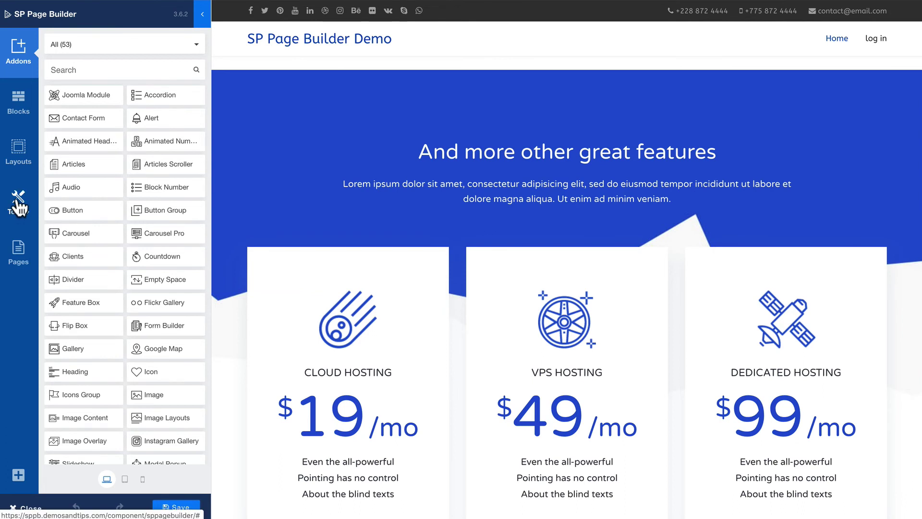
{"action": "mouse_move", "coordinate": [19, 207]}
{"action": "left_click", "coordinate": [65, 358]}
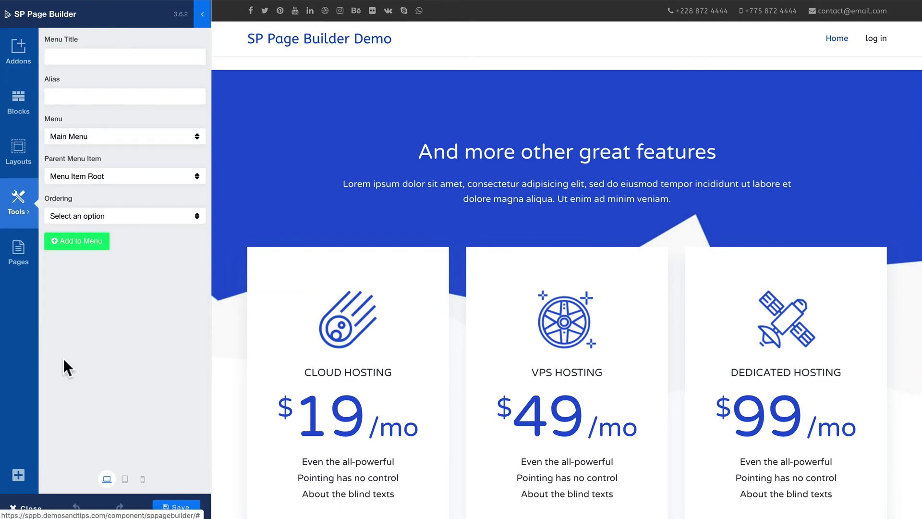
{"action": "left_click", "coordinate": [75, 56]}
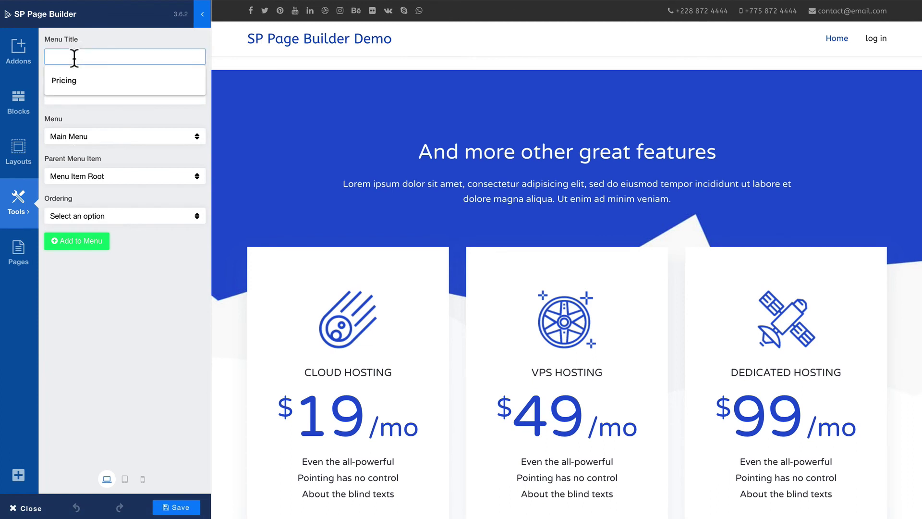
{"action": "type", "text": "Pricing"}
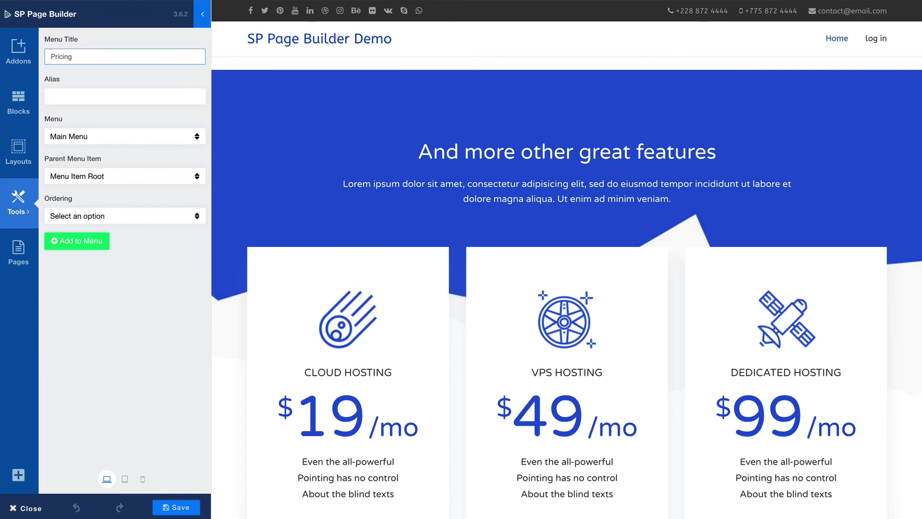
{"action": "left_click", "coordinate": [87, 245]}
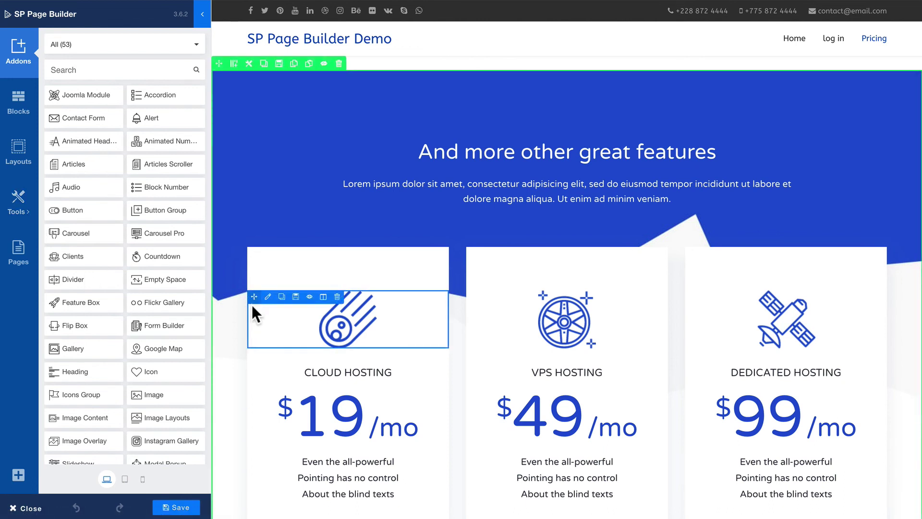
{"action": "left_click", "coordinate": [170, 508]}
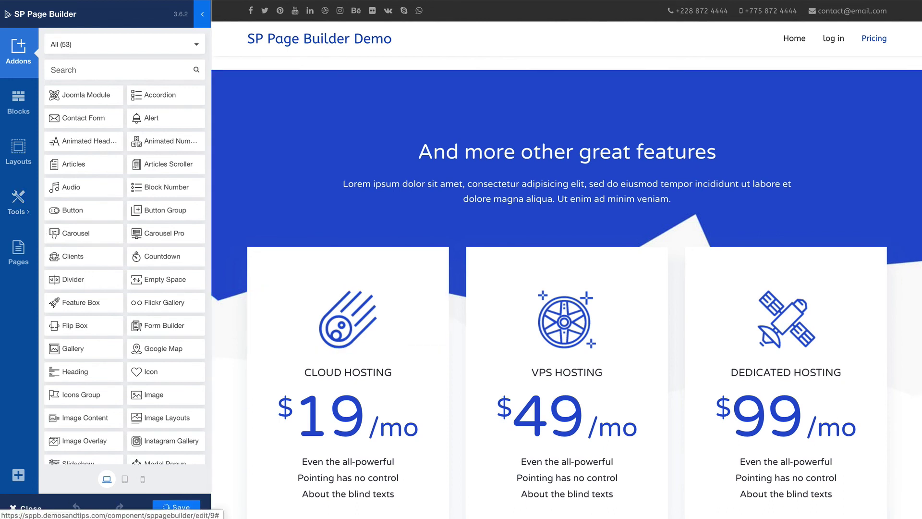
{"action": "left_click", "coordinate": [27, 510]}
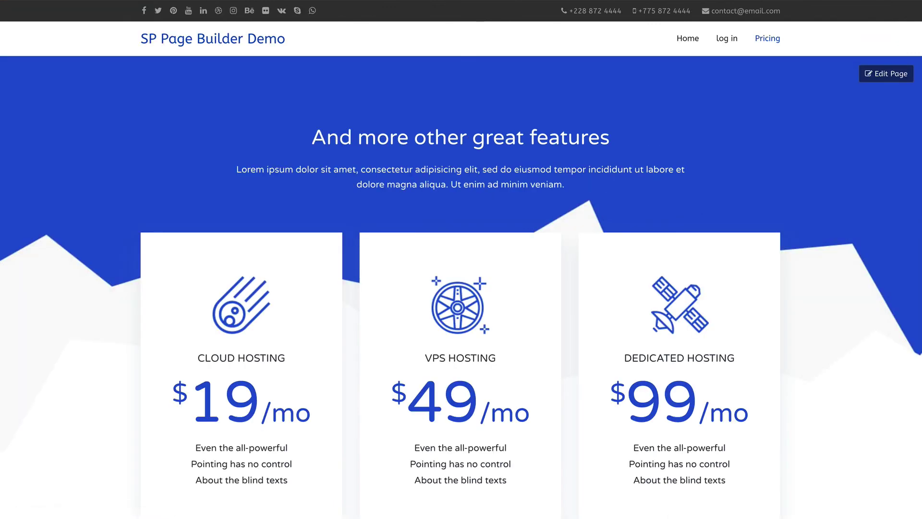
{"action": "left_click", "coordinate": [696, 39]}
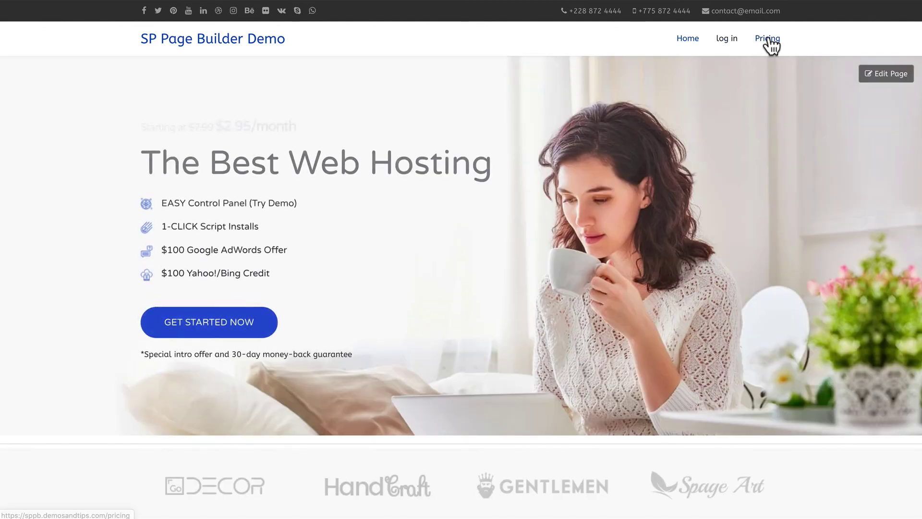
{"action": "left_click", "coordinate": [769, 40]}
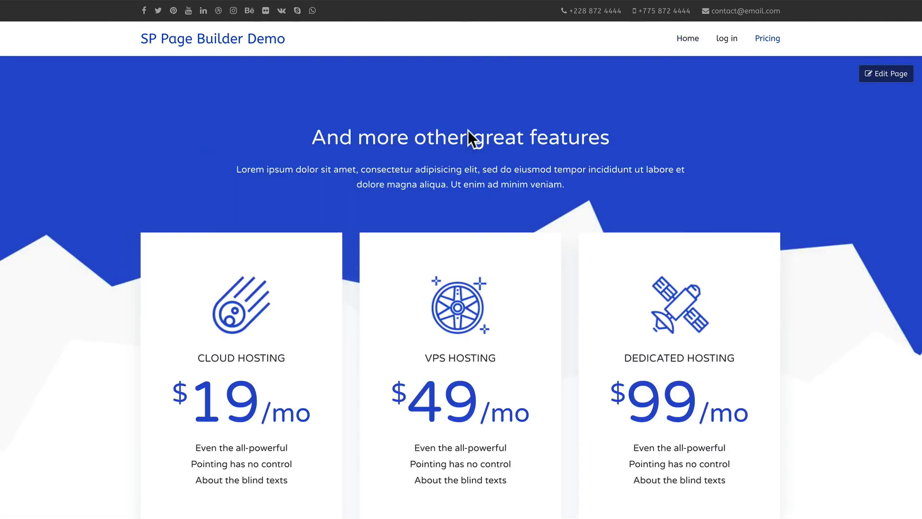